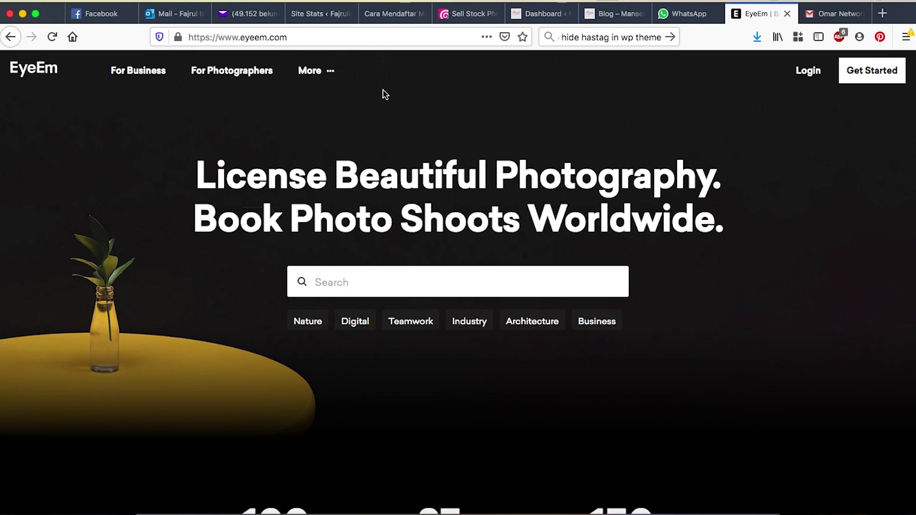
- Go from For Photographers to Sell Your Photos and start selling your photos
click(319, 37)
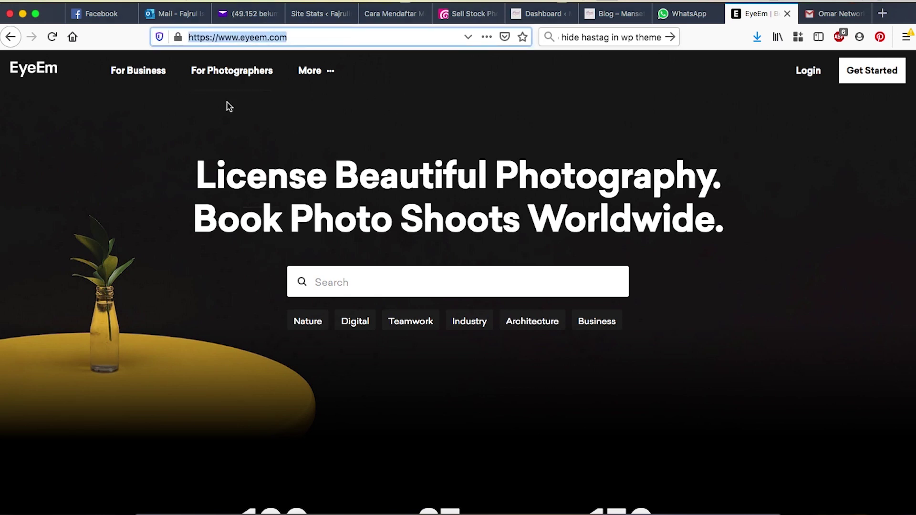
click(239, 78)
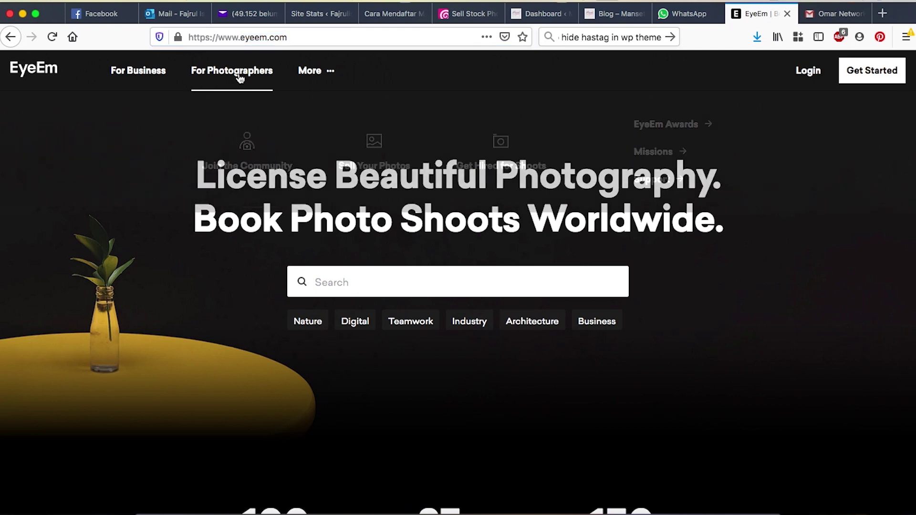
click(375, 149)
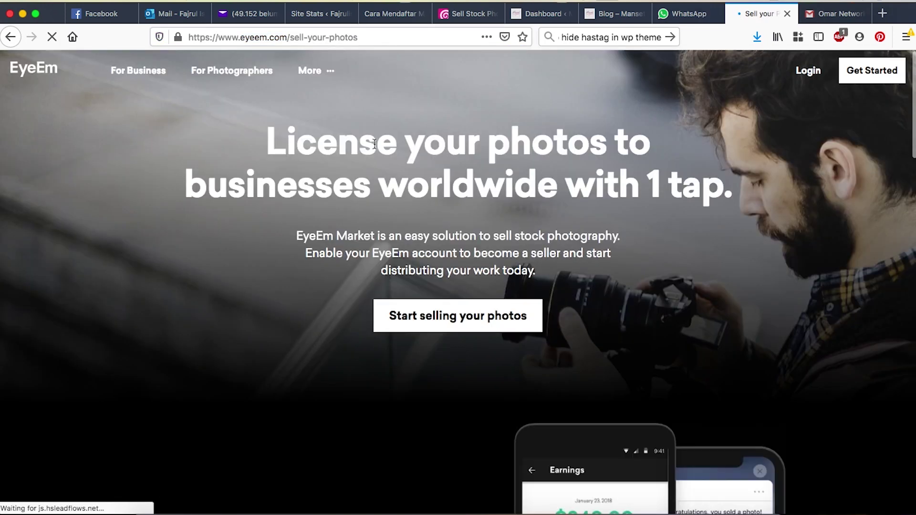
click(473, 317)
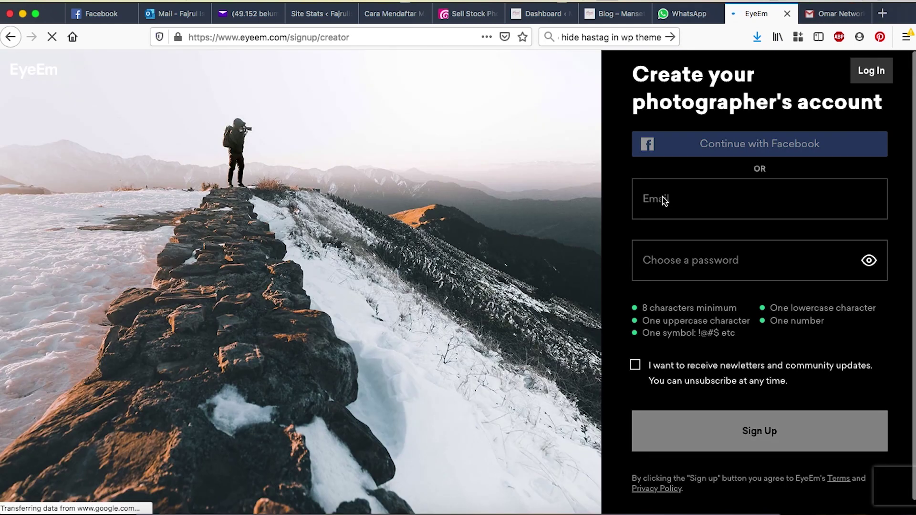
- Enter the account email and a password, then submit the sign-up
click(667, 201)
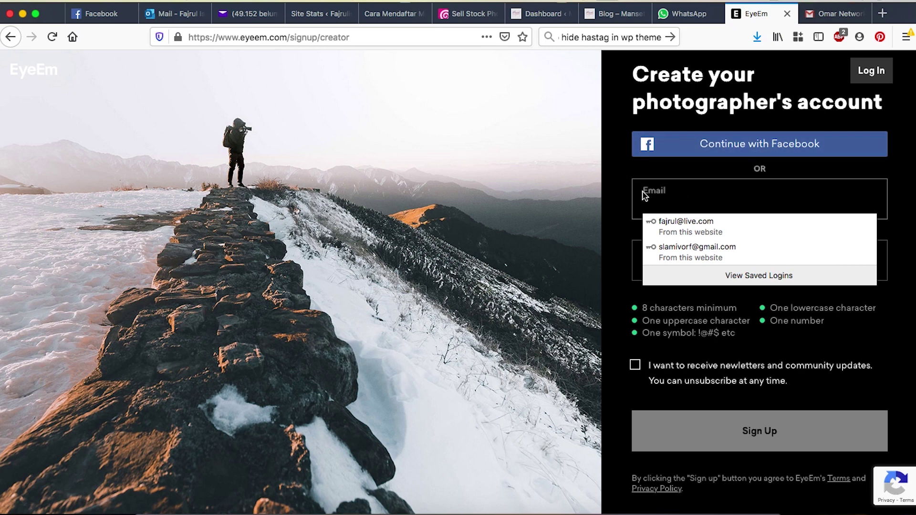
click(693, 204)
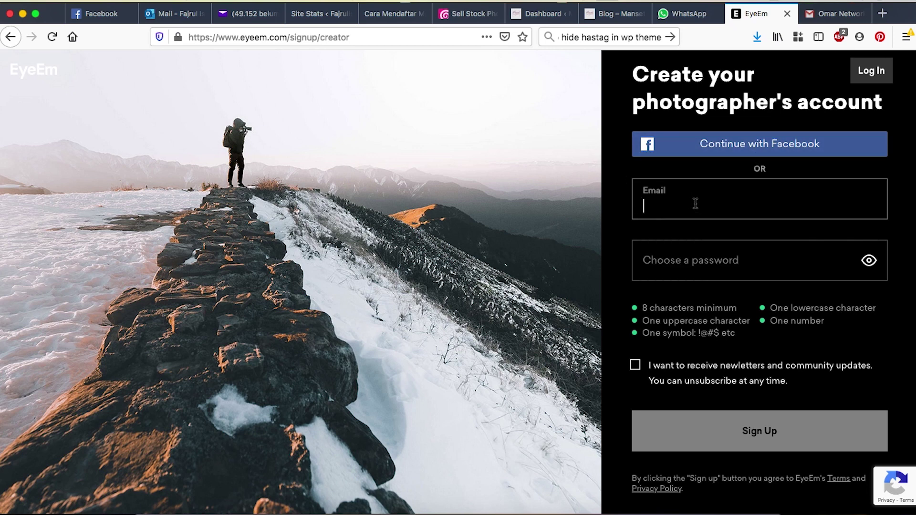
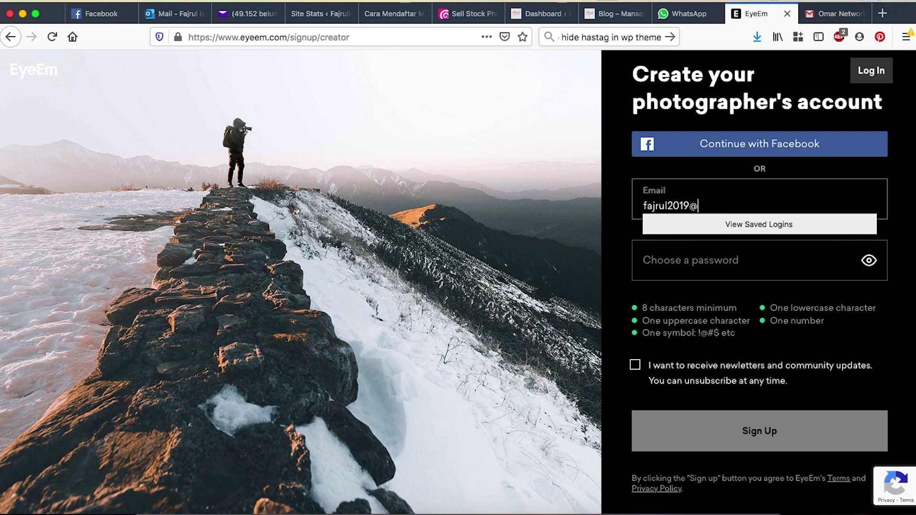
click(686, 263)
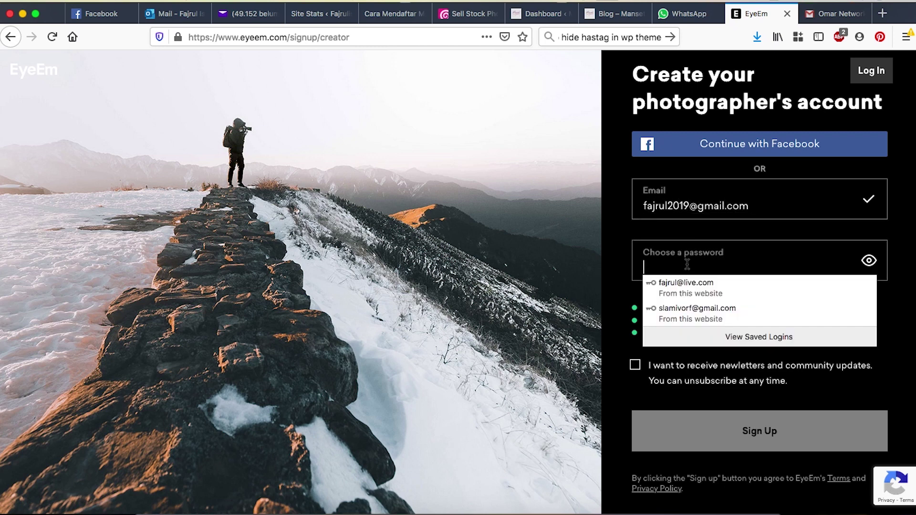
click(623, 268)
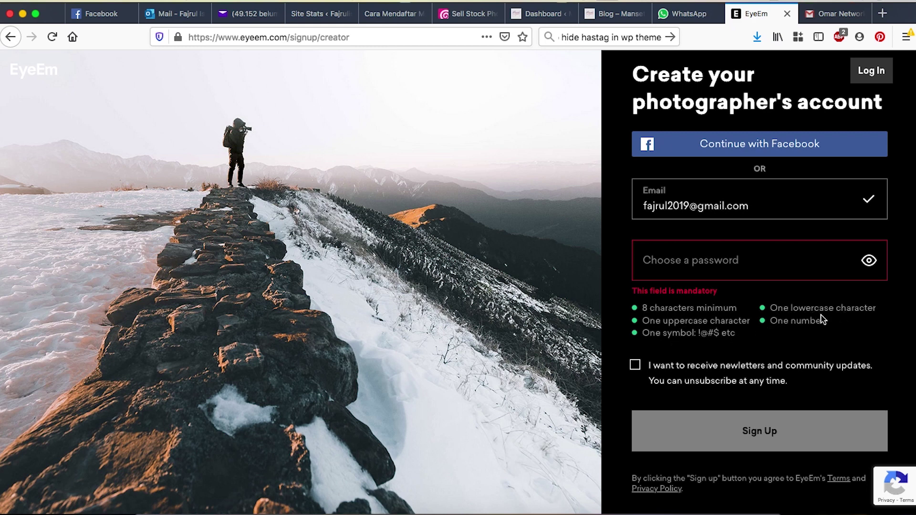
click(734, 258)
text(•••••••••••)
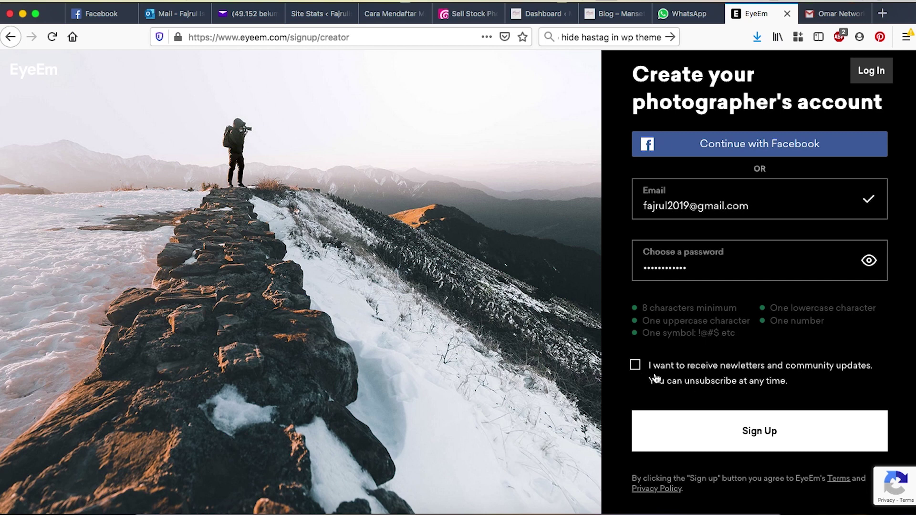
click(725, 436)
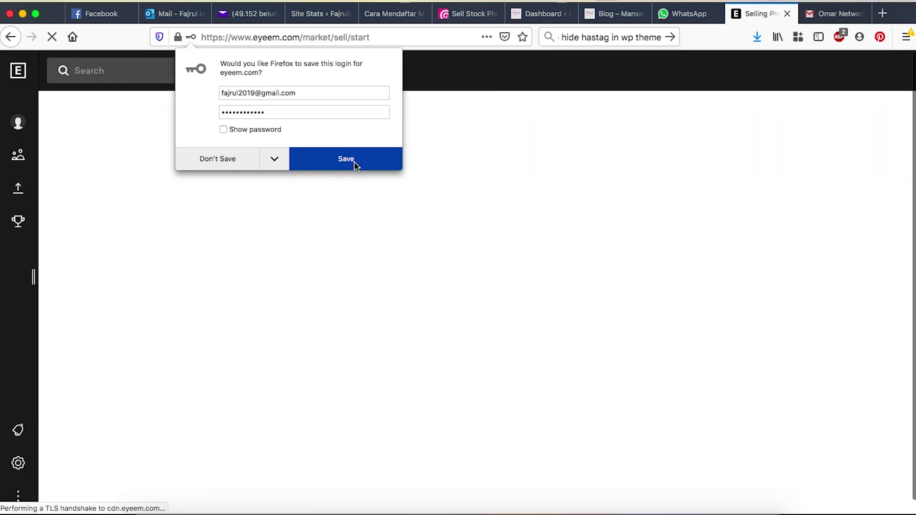
- Save the new login in the browser
click(354, 162)
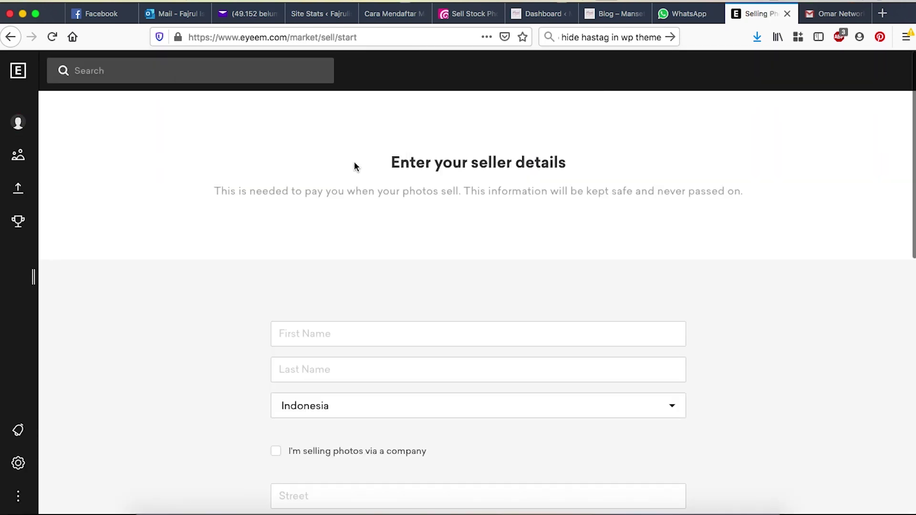
scroll(252, 225, down, 4)
scroll(250, 224, up, 3)
scroll(250, 225, up, 1)
scroll(249, 225, down, 3)
- Enter the seller's first and last name
click(319, 257)
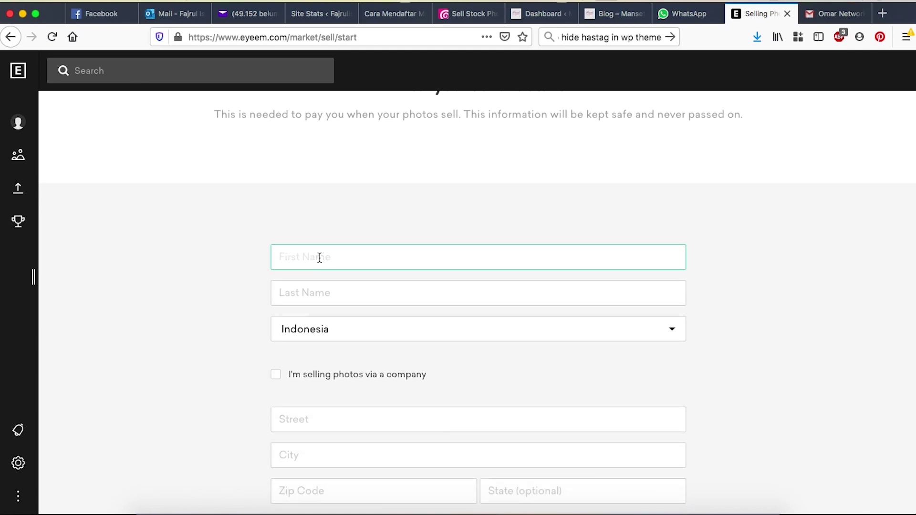
text(Fjad)
key(BackSpace)
key(BackSpace)
key(BackSpace)
key(Tab)
- Fill in the seller's street, city, zip code and state, confirm being 18+, and submit
scroll(222, 353, down, 5)
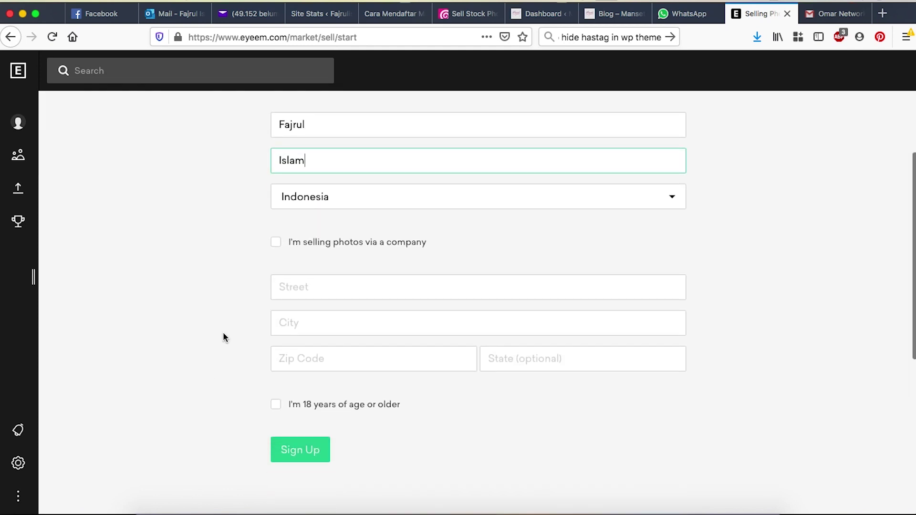
key(Tab)
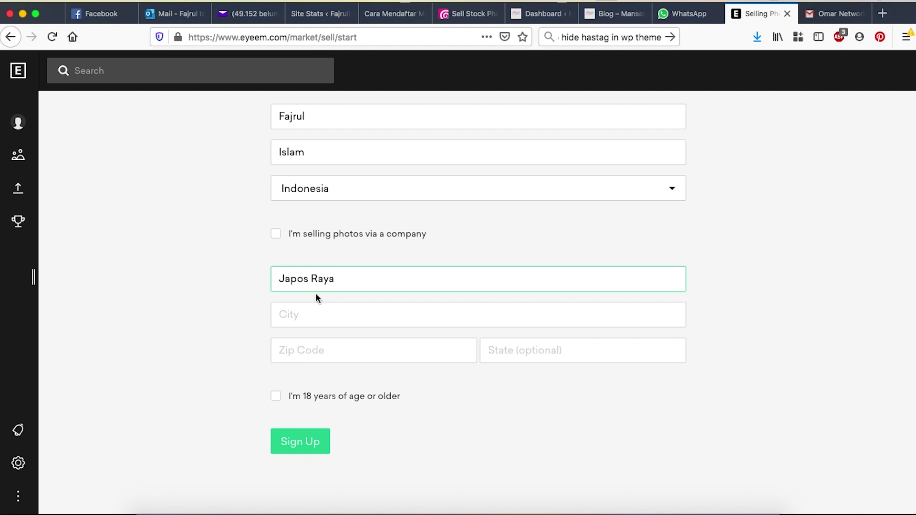
key(Tab)
click(305, 333)
key(Tab)
text(15226)
click(535, 353)
scroll(497, 388, up, 1)
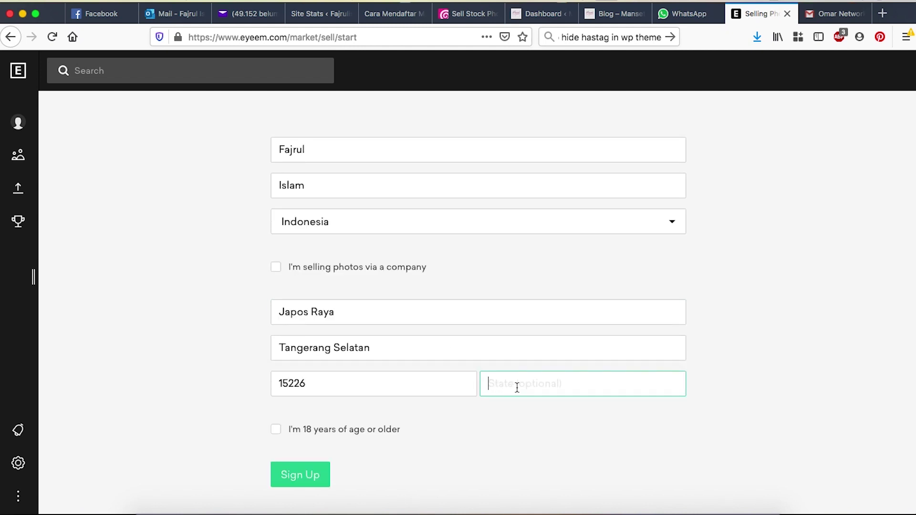
text(Banten)
click(435, 448)
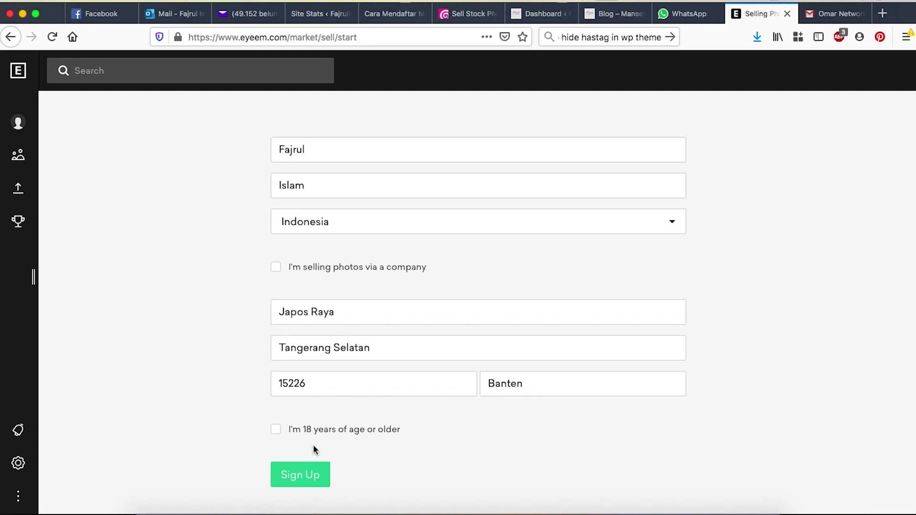
click(277, 432)
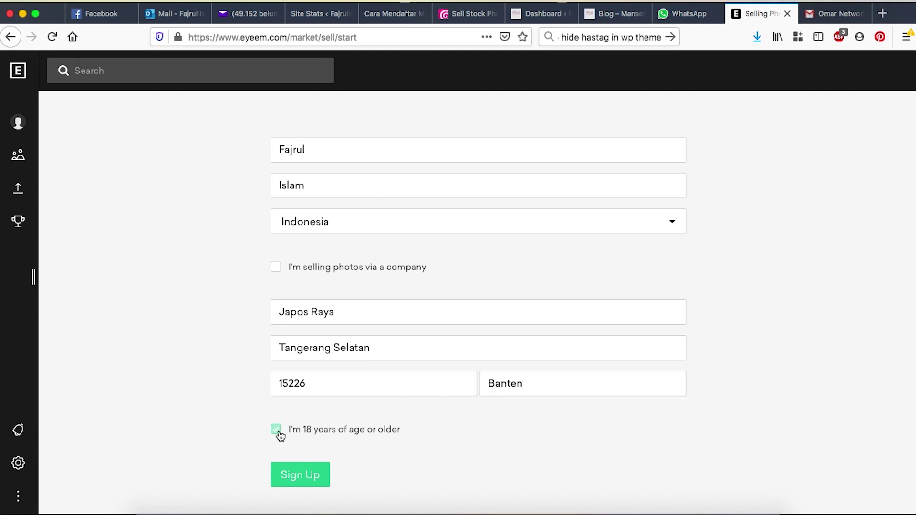
click(296, 477)
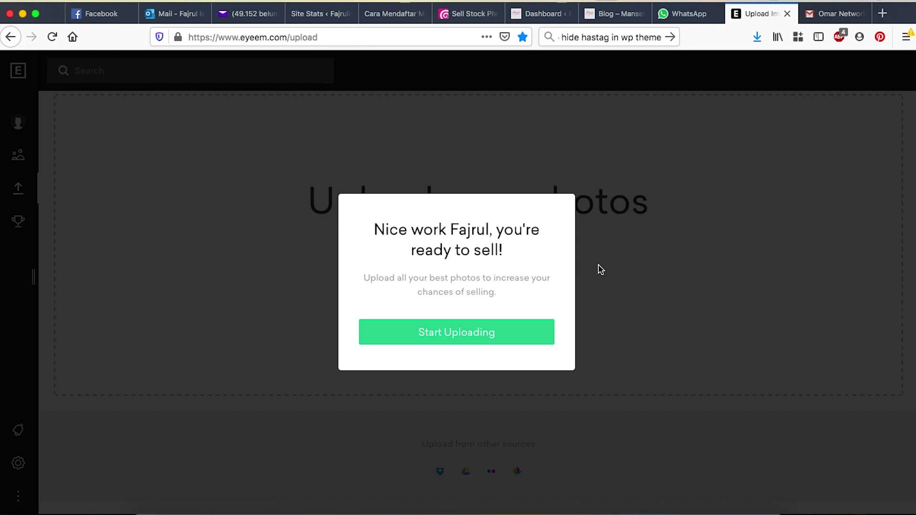
- Upload the hijab-and-Quran portrait photo from the computer
click(456, 341)
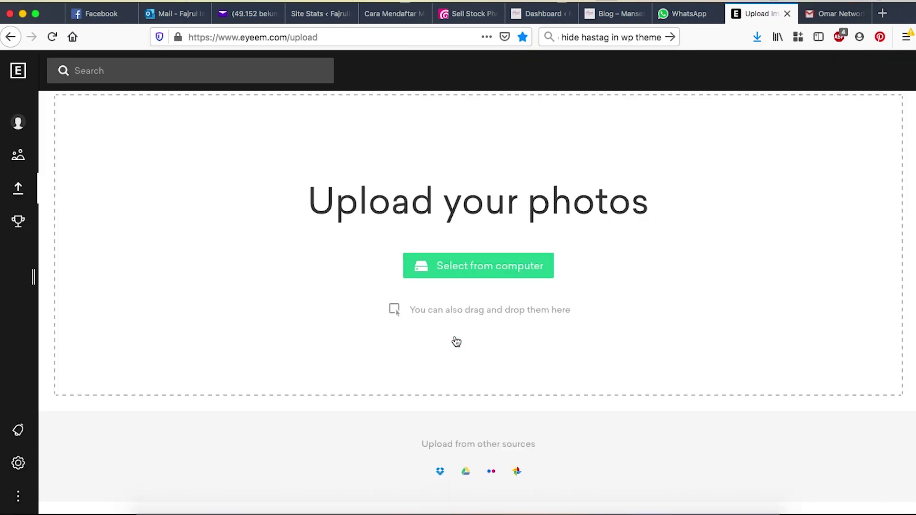
scroll(457, 342, up, 1)
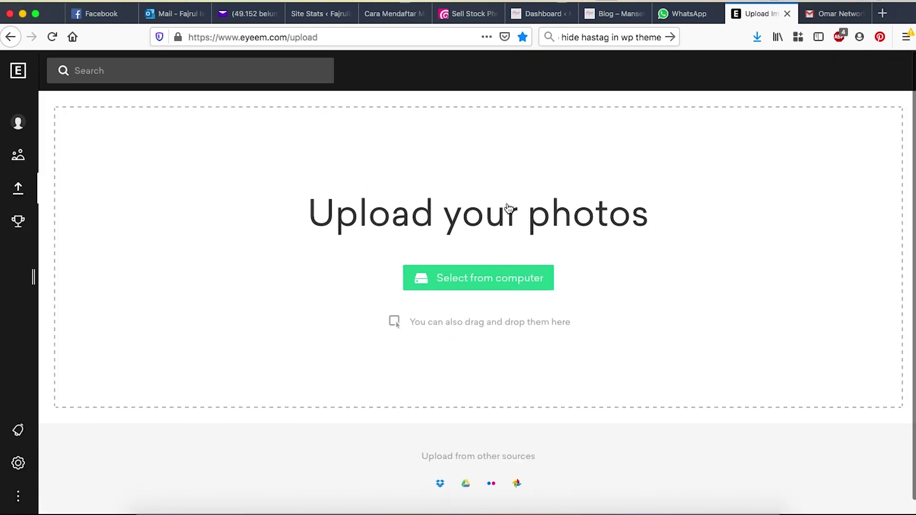
click(482, 284)
double_click(218, 164)
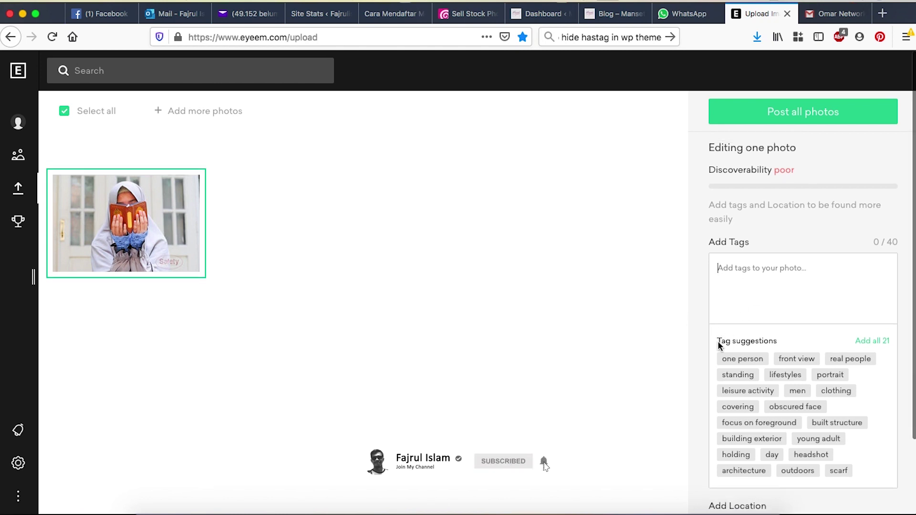
scroll(744, 372, down, 1)
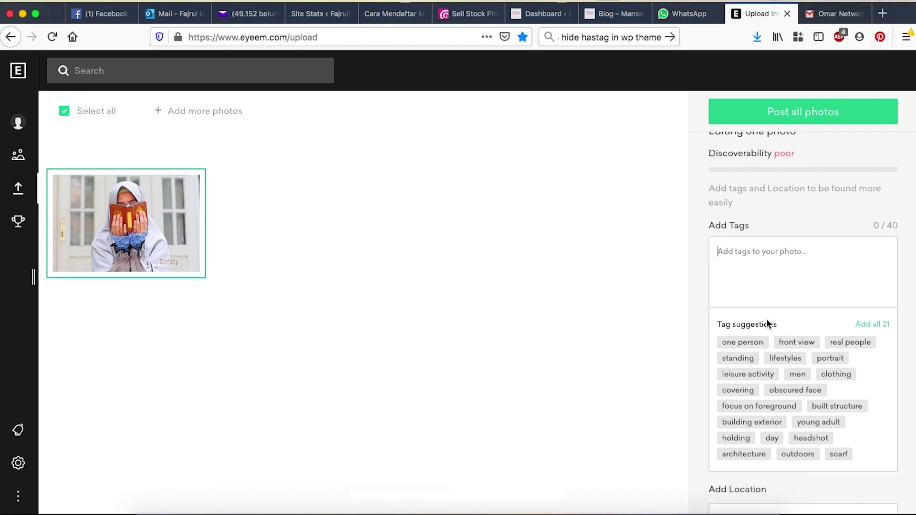
- Add fifteen suggested tags, including one person, portrait, covering, headshot, outdoors and scarf
click(750, 348)
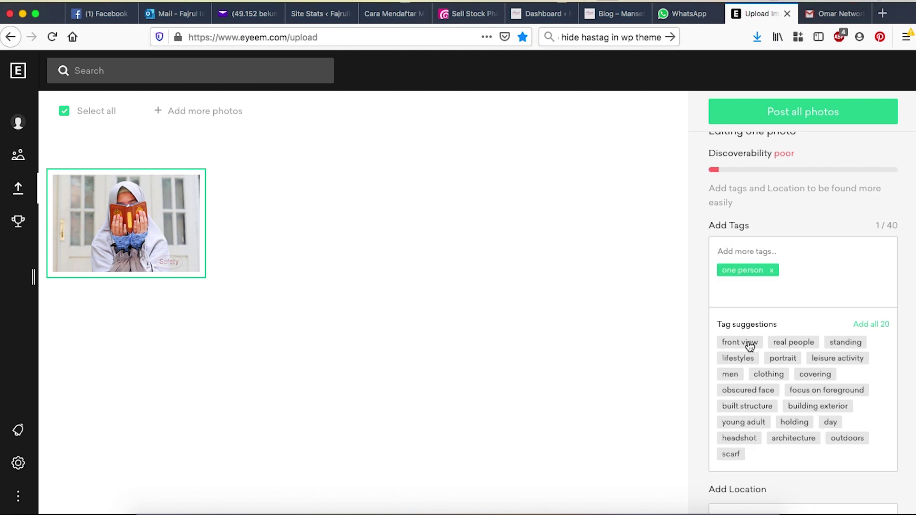
click(792, 344)
click(792, 345)
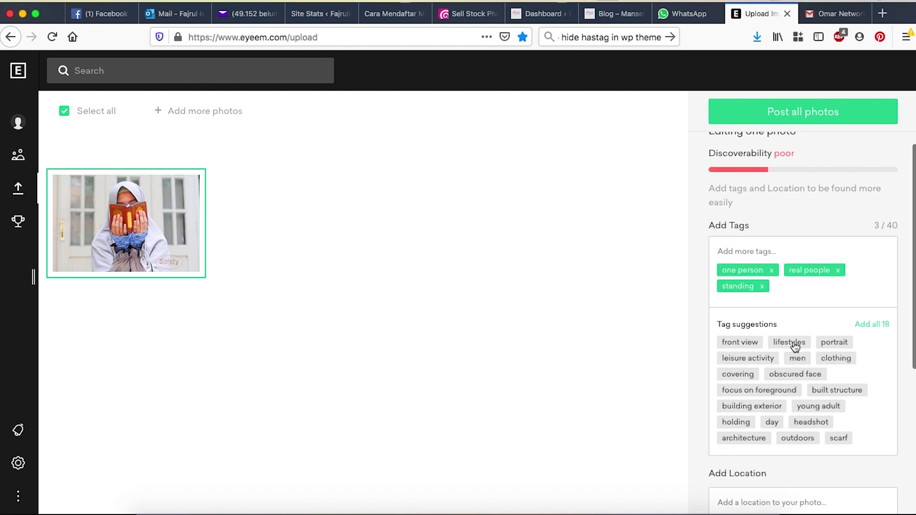
click(793, 345)
click(794, 347)
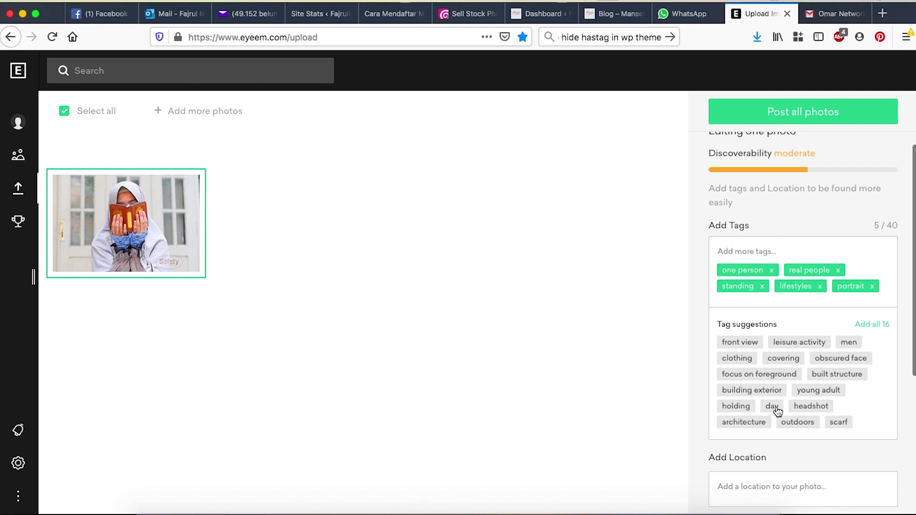
click(756, 342)
click(737, 355)
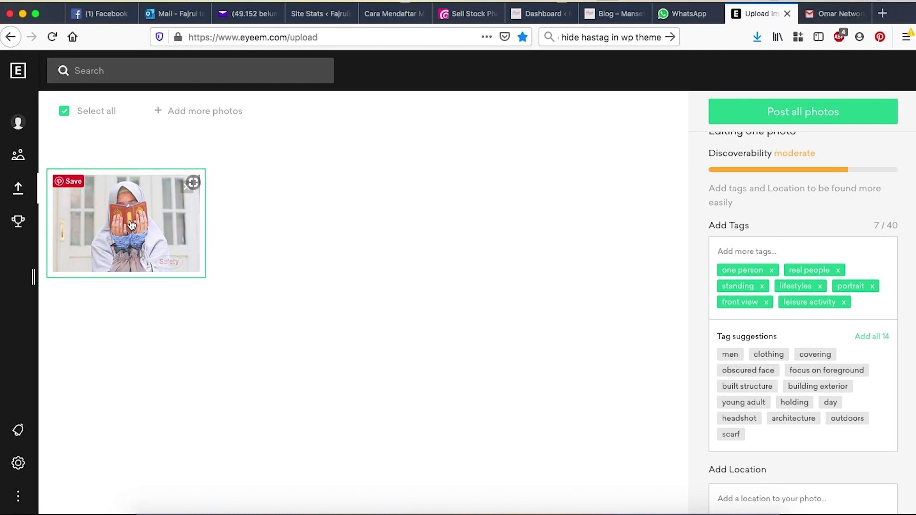
click(815, 354)
click(808, 370)
click(828, 371)
click(770, 418)
click(735, 418)
click(739, 434)
click(799, 435)
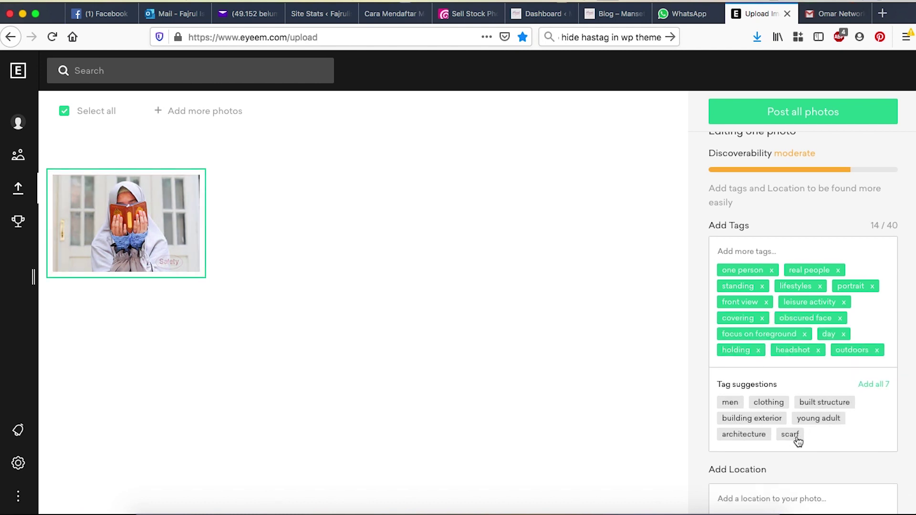
click(791, 435)
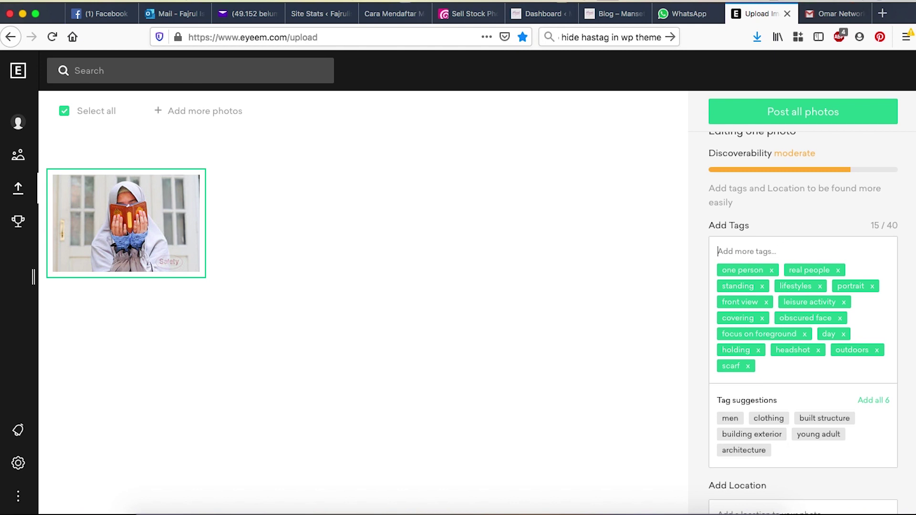
- Search for and add the Muslimah, muslim and Quran tags, then begin the location entry
text(muslim)
click(761, 323)
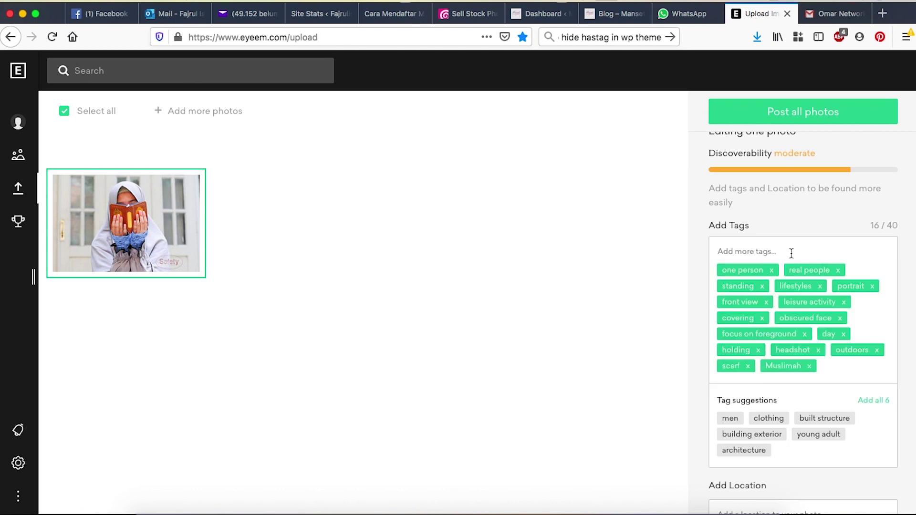
click(769, 303)
text(qura)
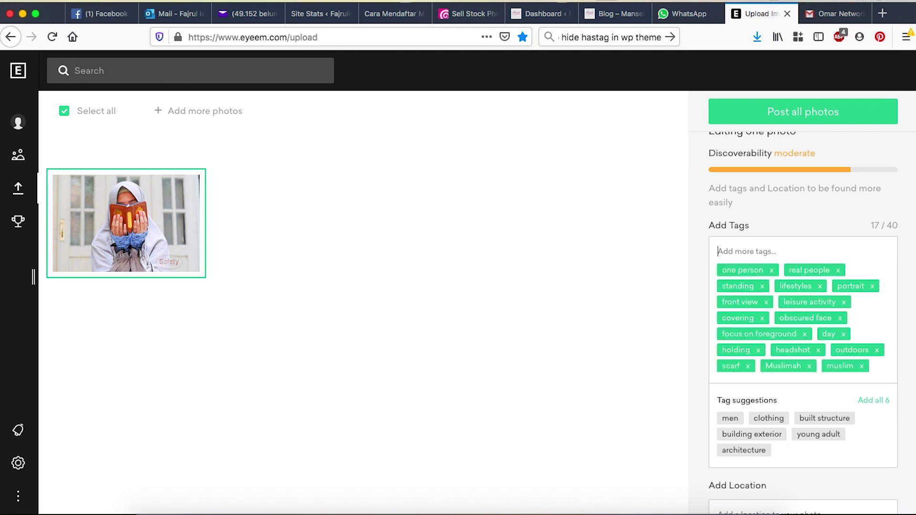
click(721, 301)
scroll(763, 382, down, 2)
click(724, 451)
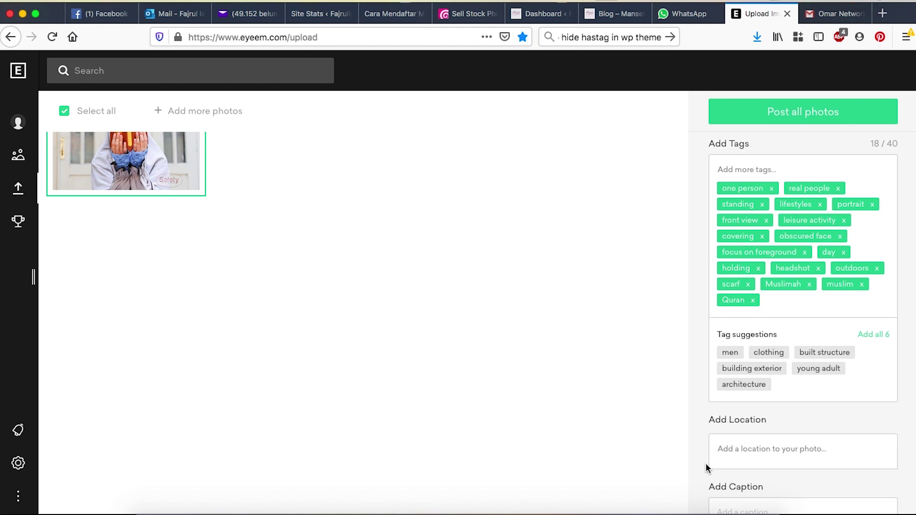
click(743, 452)
scroll(547, 355, up, 2)
- Caption the photo 'Portrait of muslim girl holding holy book of quran in front of her house', post, confirm ownership
scroll(301, 274, down, 2)
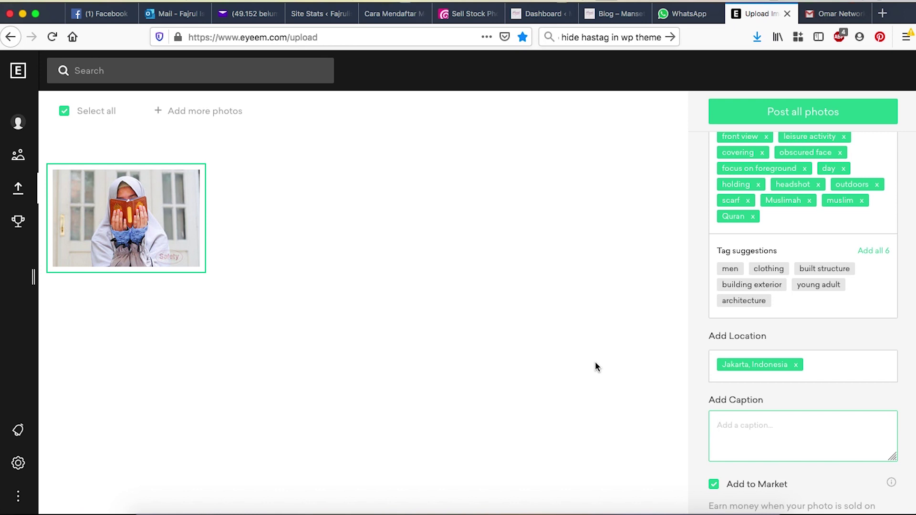
text(Portrait of muslim girl holding holy book of quran in front of her house)
scroll(775, 443, down, 3)
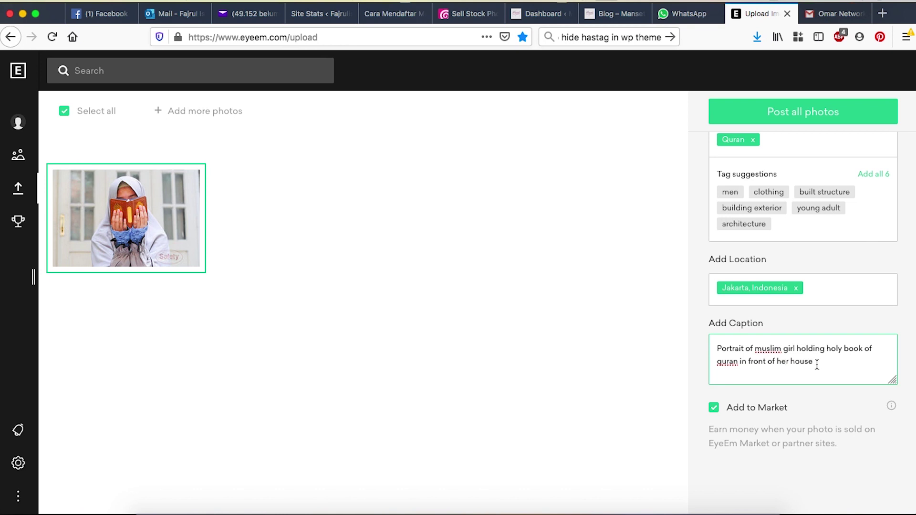
click(806, 113)
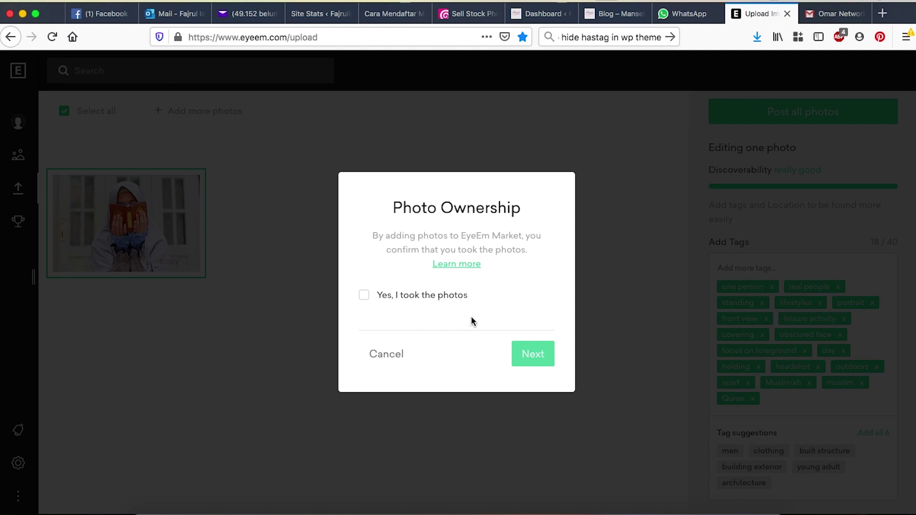
click(364, 297)
- Finish posting the photo and look over the profile
click(532, 354)
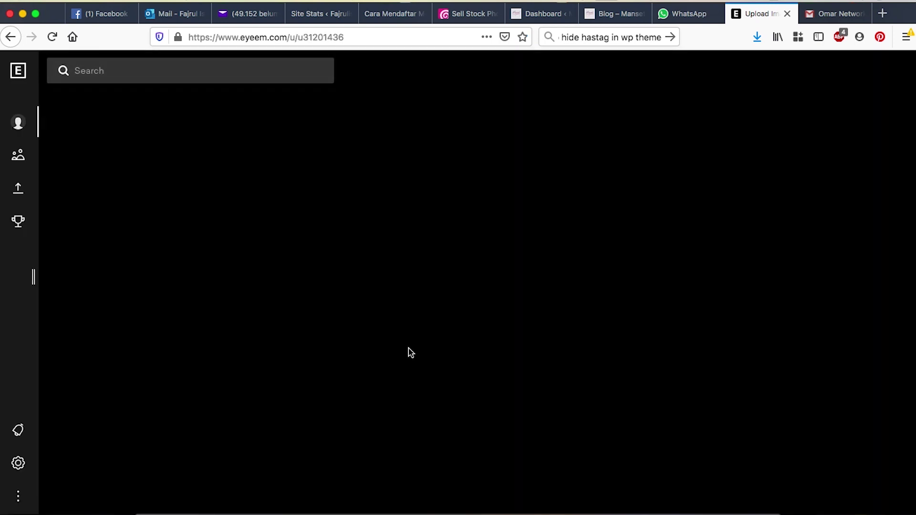
scroll(409, 352, down, 1)
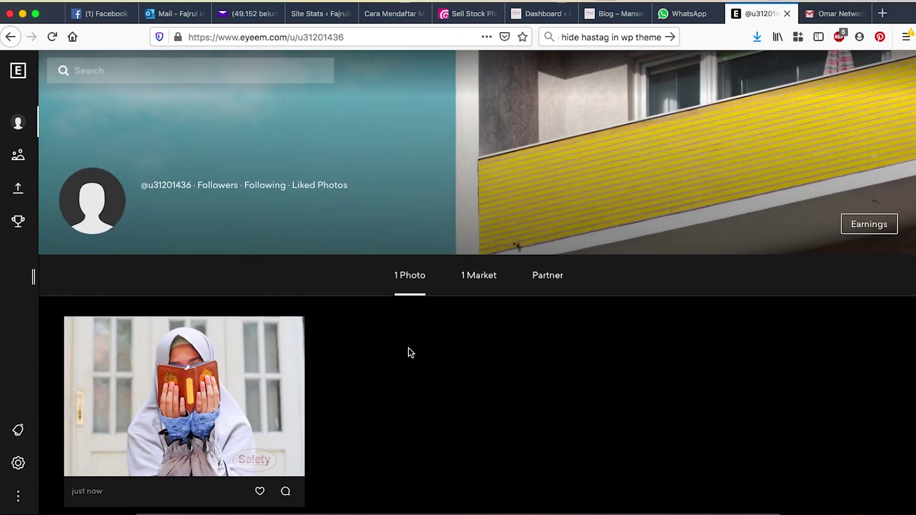
scroll(629, 369, up, 1)
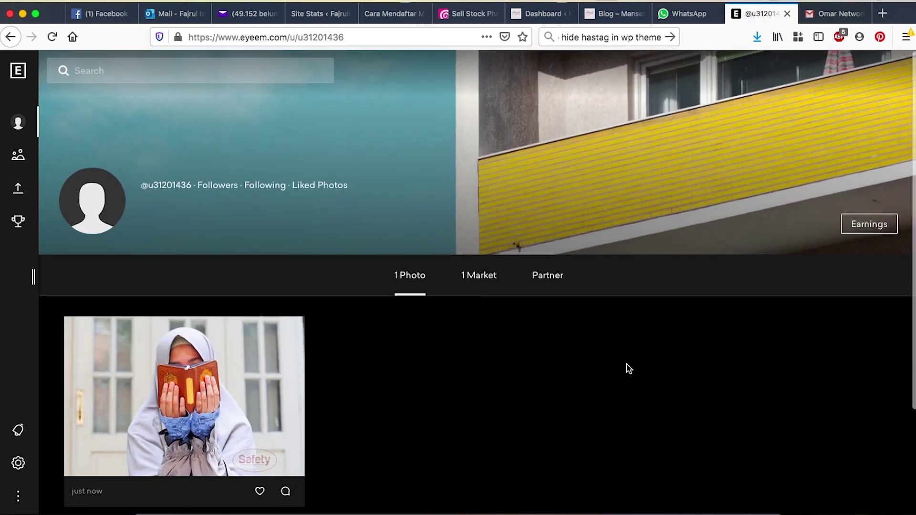
scroll(628, 368, up, 1)
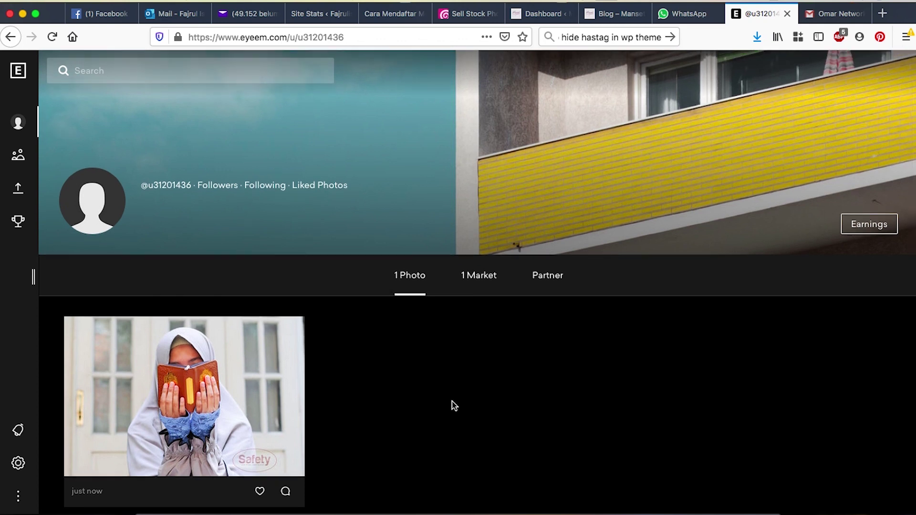
scroll(376, 425, down, 1)
scroll(376, 425, up, 1)
- Check the Market, Photo and Partner tabs, then view the empty Payout History
click(478, 280)
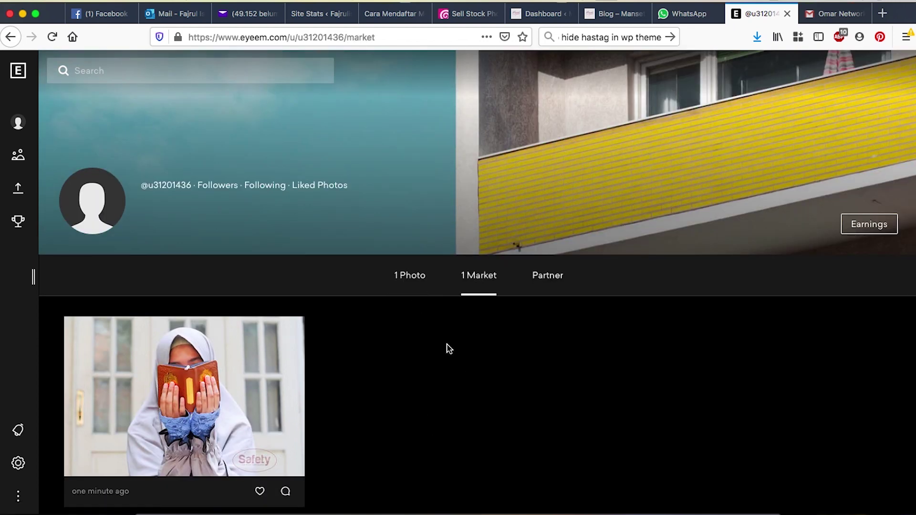
click(410, 274)
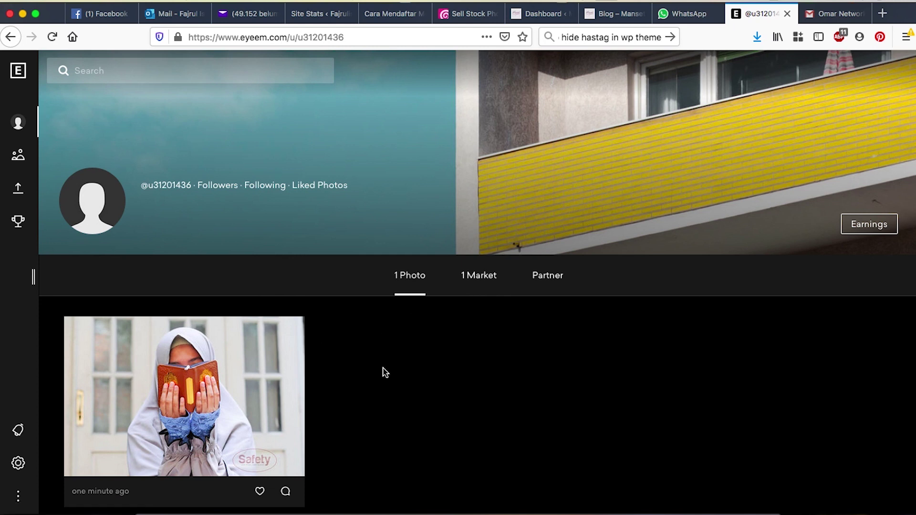
click(557, 280)
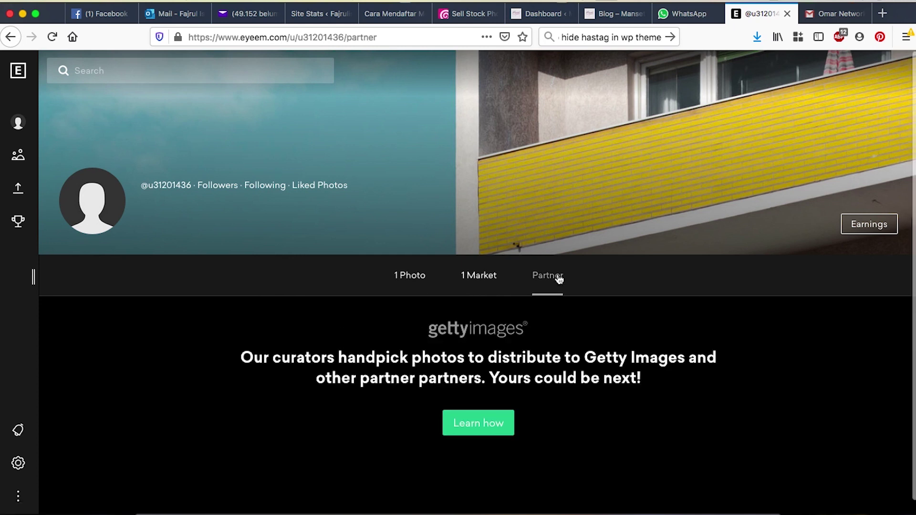
scroll(590, 403, down, 1)
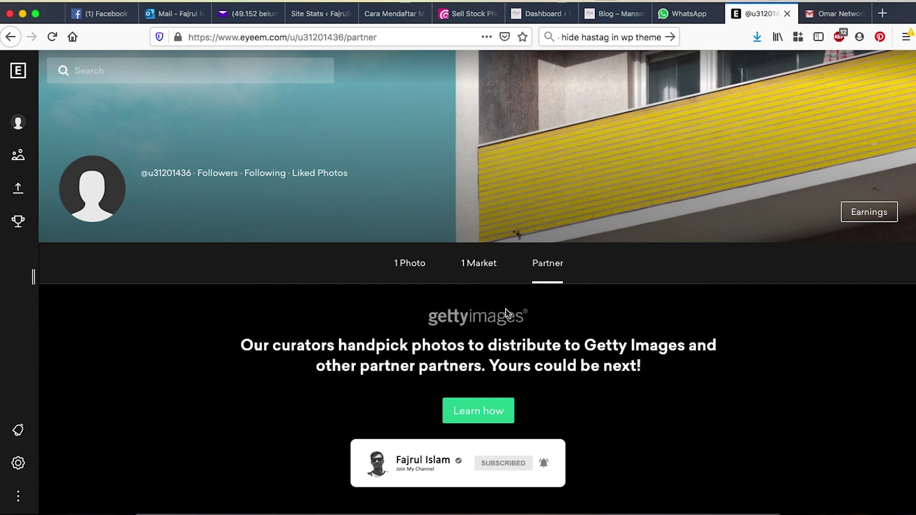
click(872, 212)
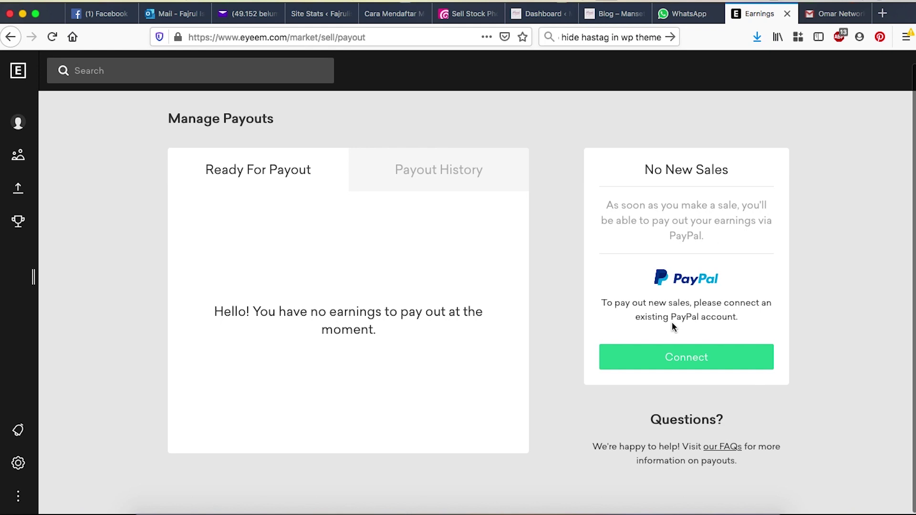
click(526, 188)
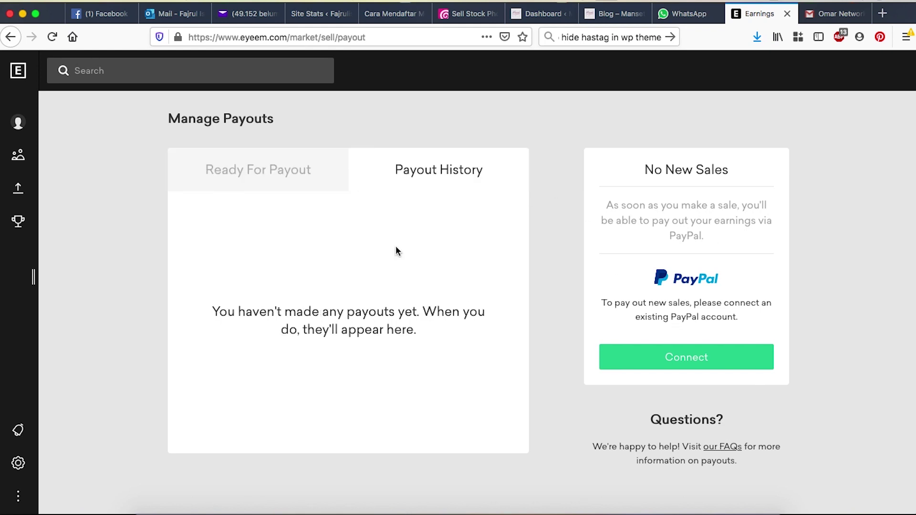